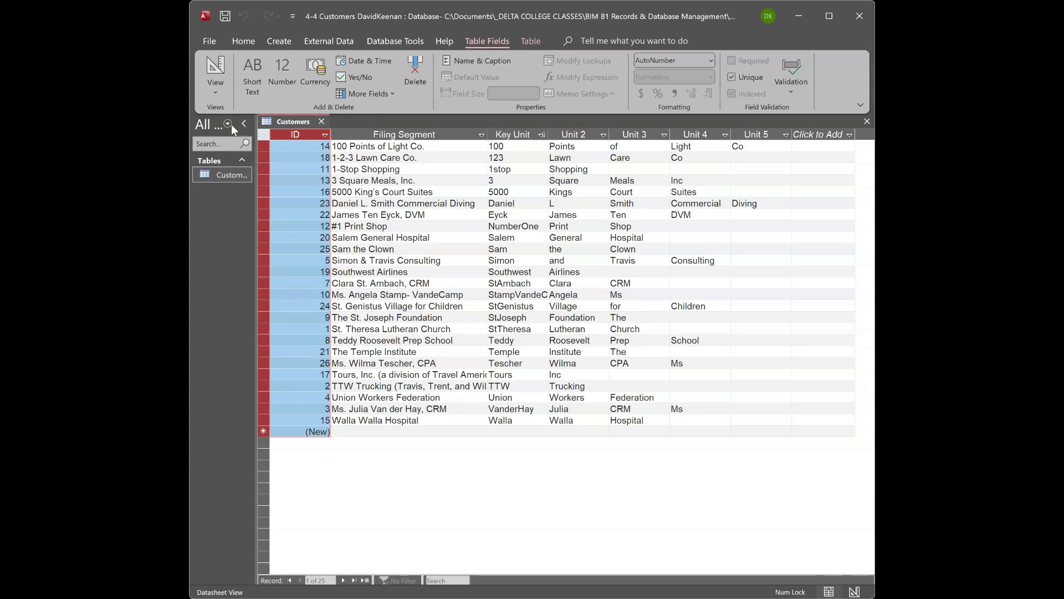
Create a new blank table, Table1, and select its ID and empty columns.
left_click(272, 42)
left_click(264, 71)
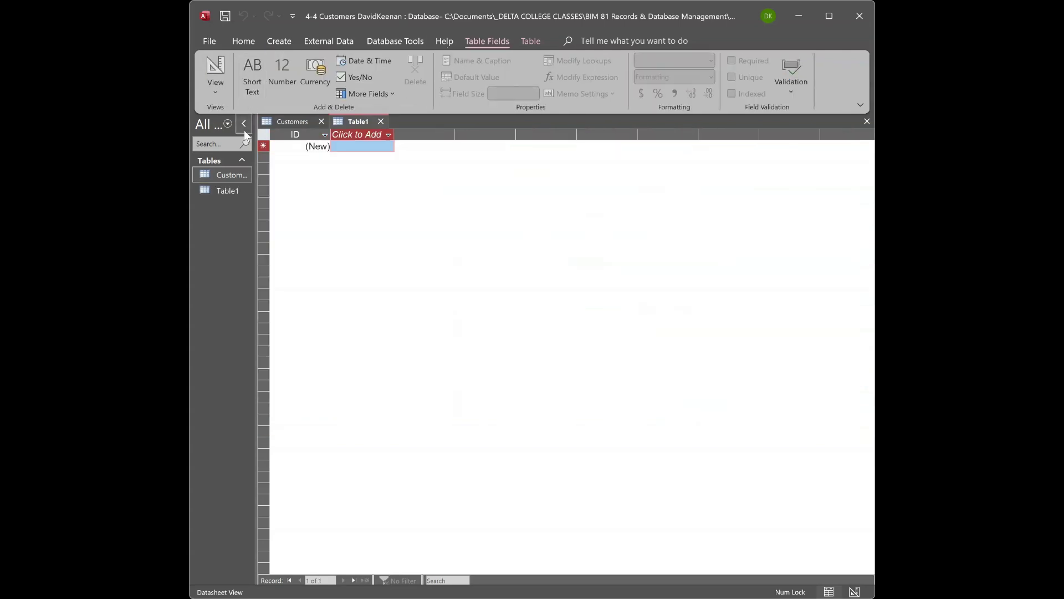
left_click(226, 191)
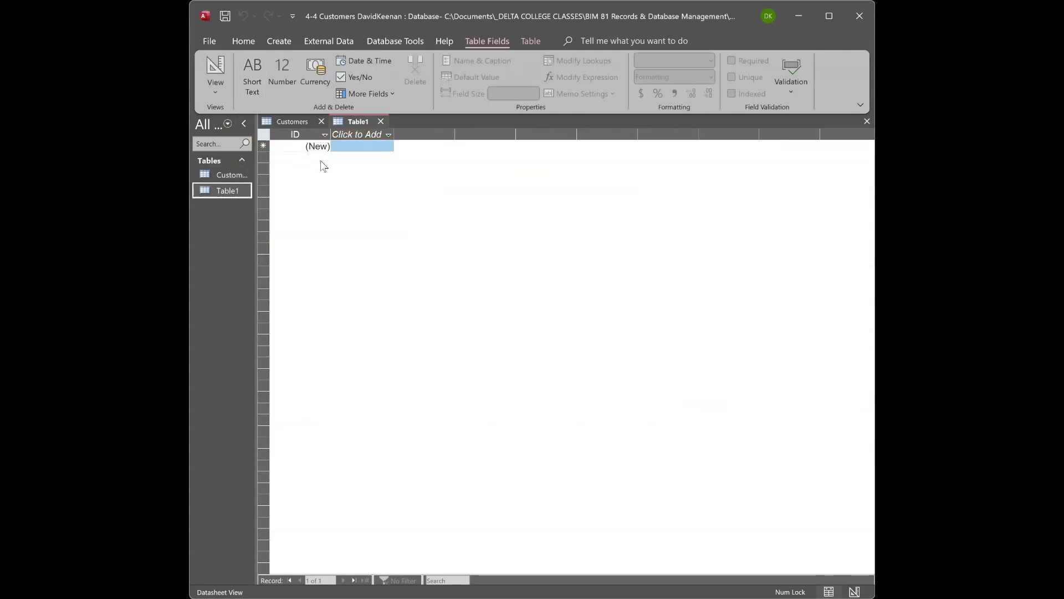
left_click(299, 134)
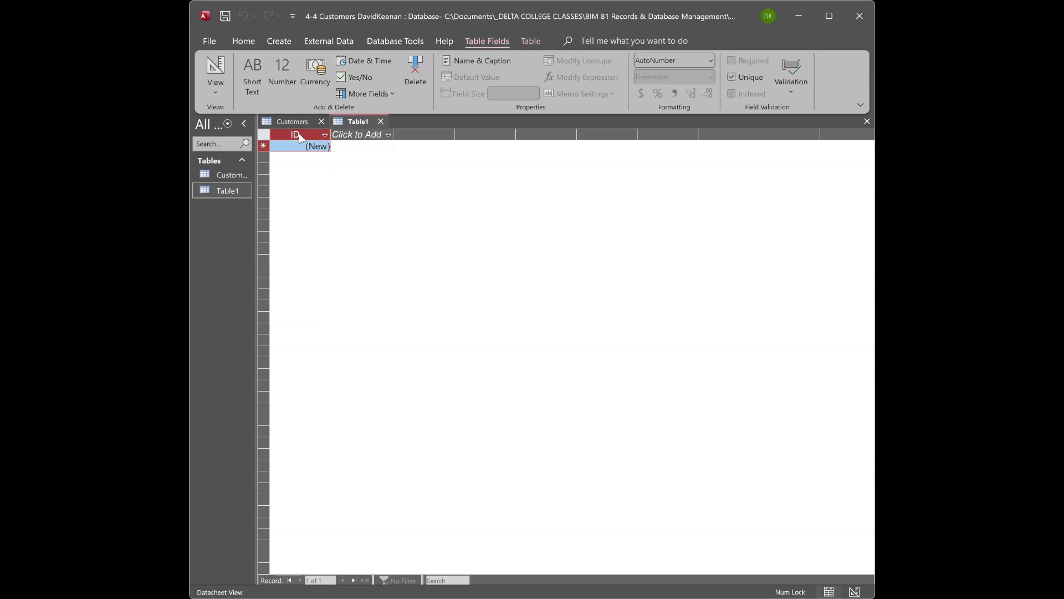
left_click(358, 134)
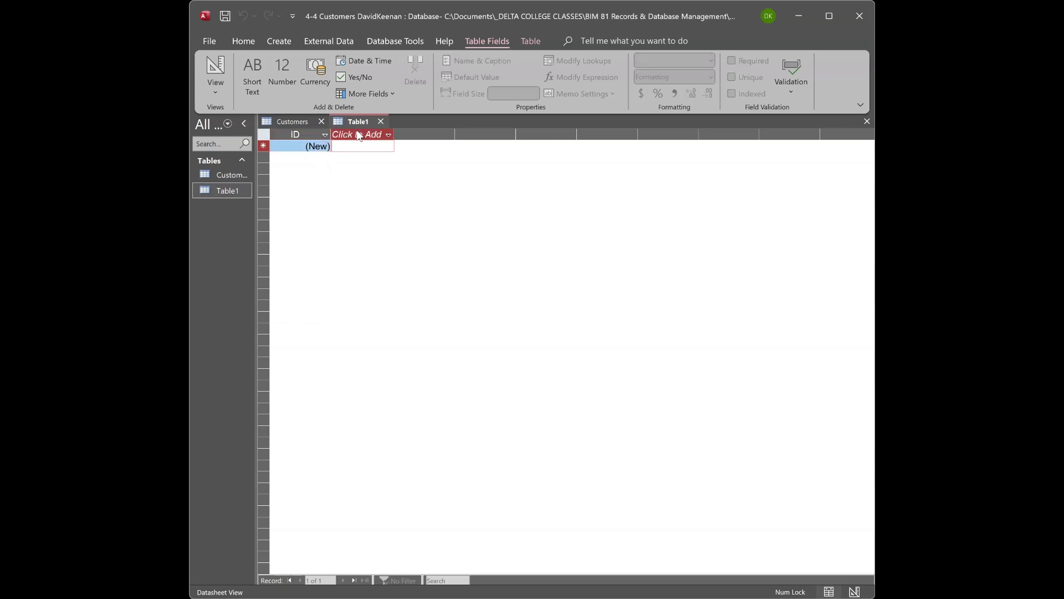
View the Customers table records, then return to the empty Table1.
left_click(211, 178)
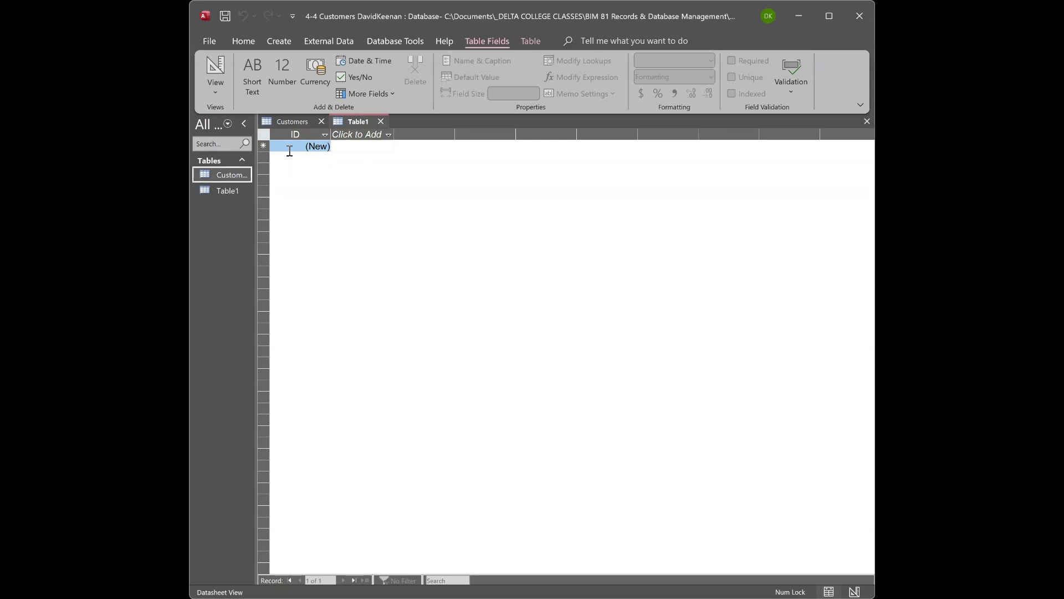
left_click(302, 124)
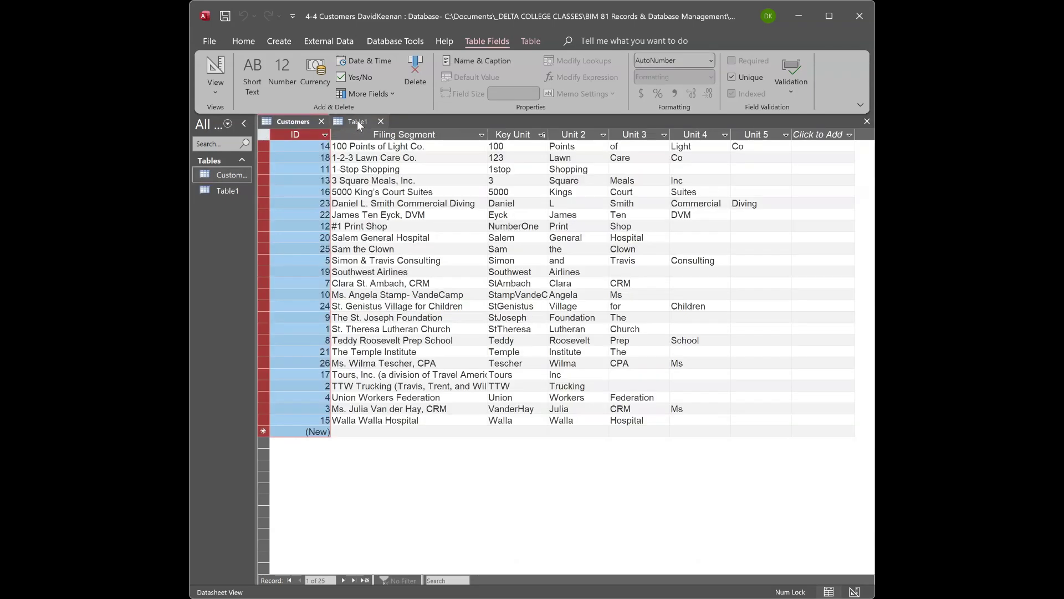
left_click(358, 123)
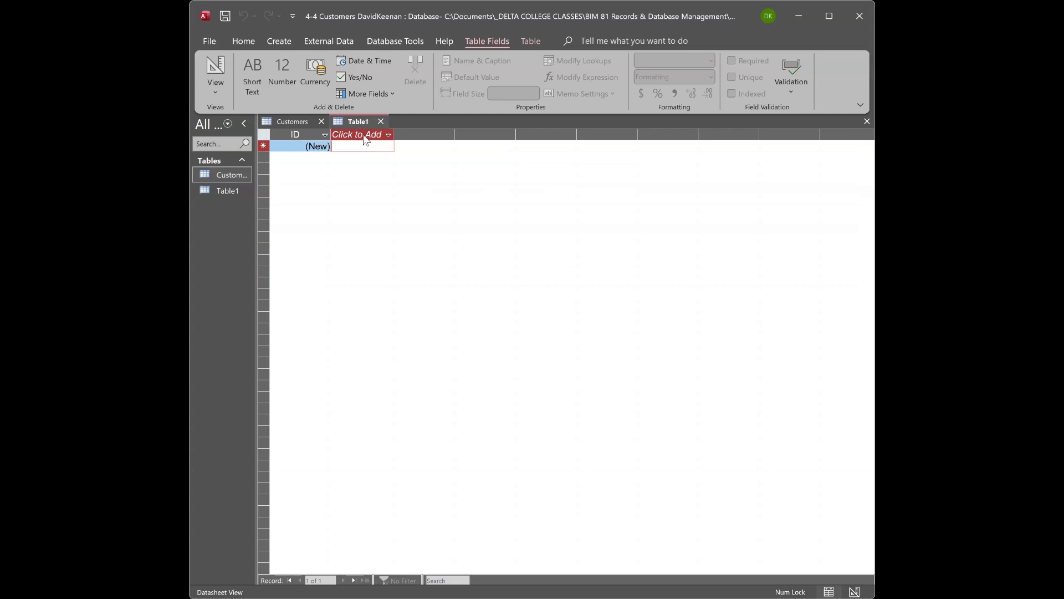
left_click(377, 140)
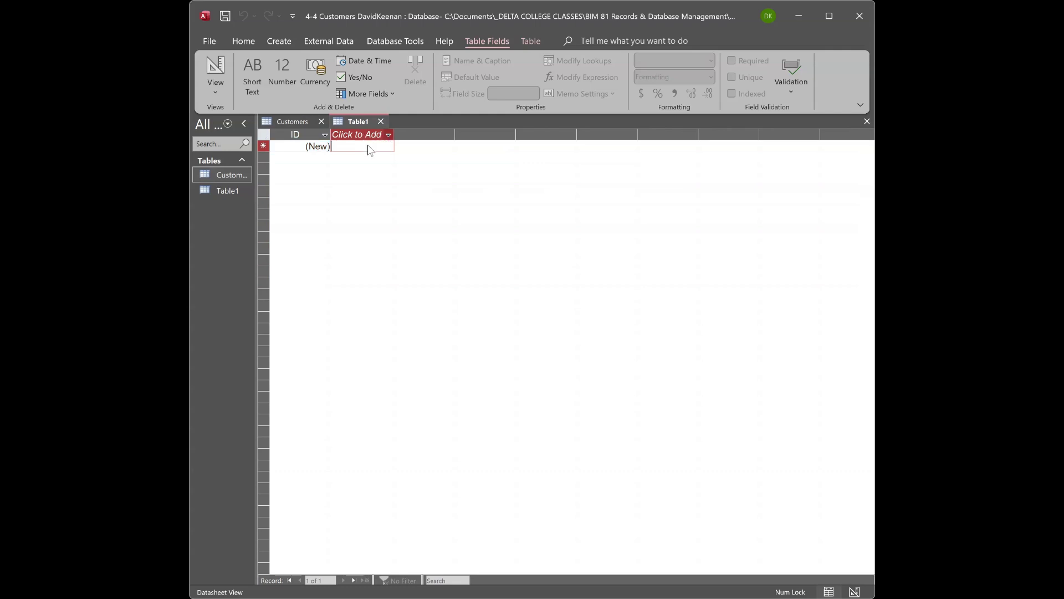
Add Short Text fields named Filing Segment and Key Unit to Table1.
double_click(369, 145)
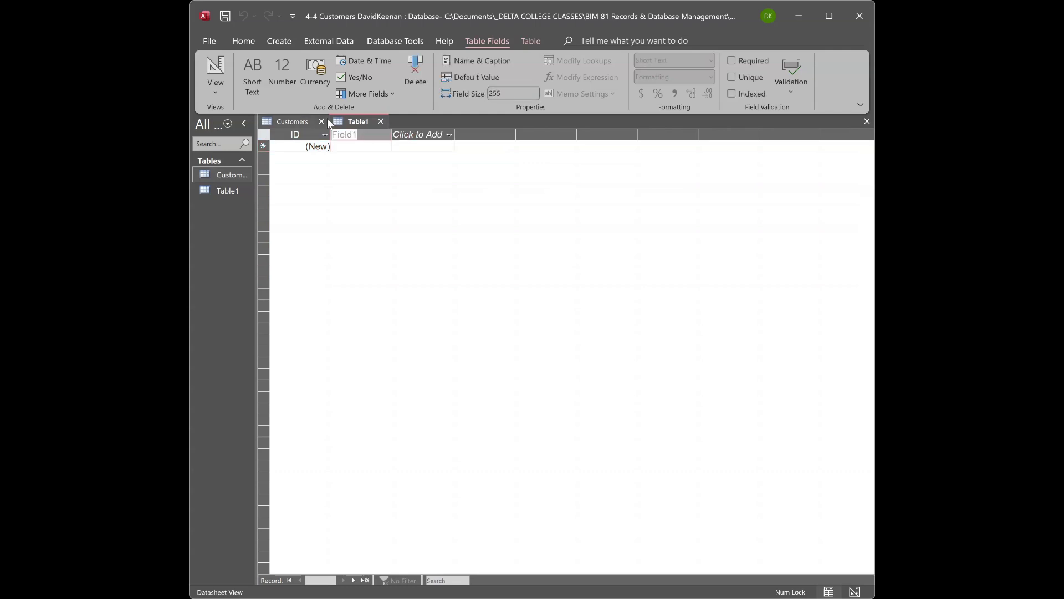
type("Filing S")
type("egment")
key("Return")
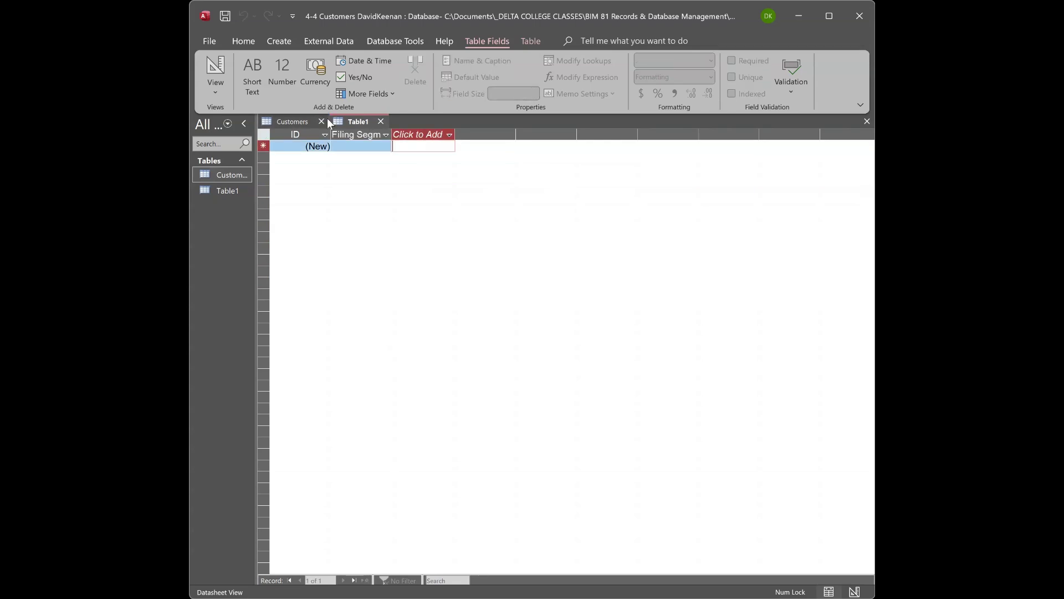
left_click(437, 145)
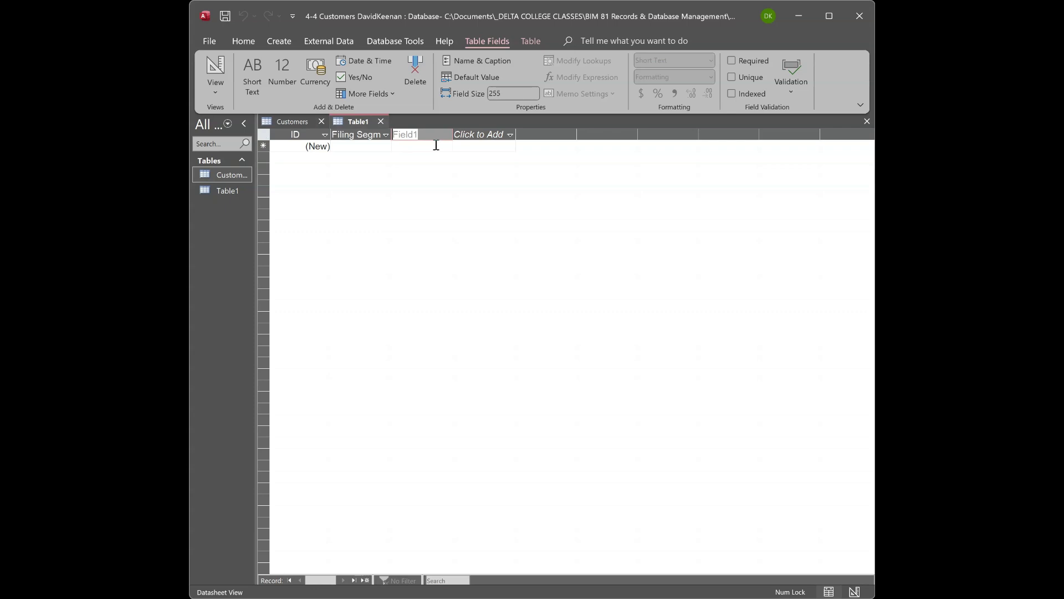
type("Key Unit")
key("Return")
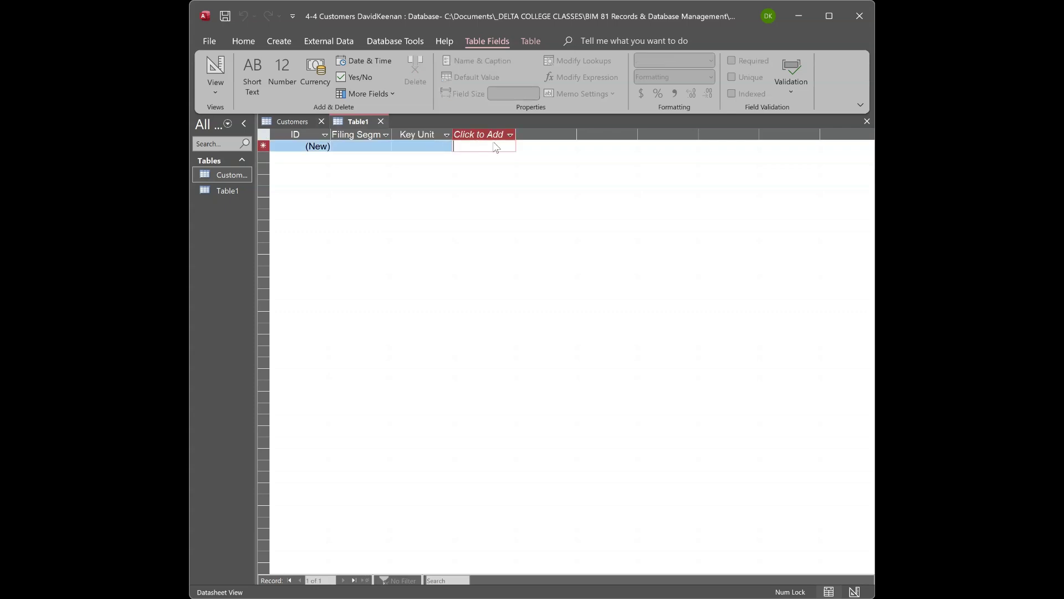
Add a third field keeping the default name Field1, and start a fourth field.
left_click(495, 150)
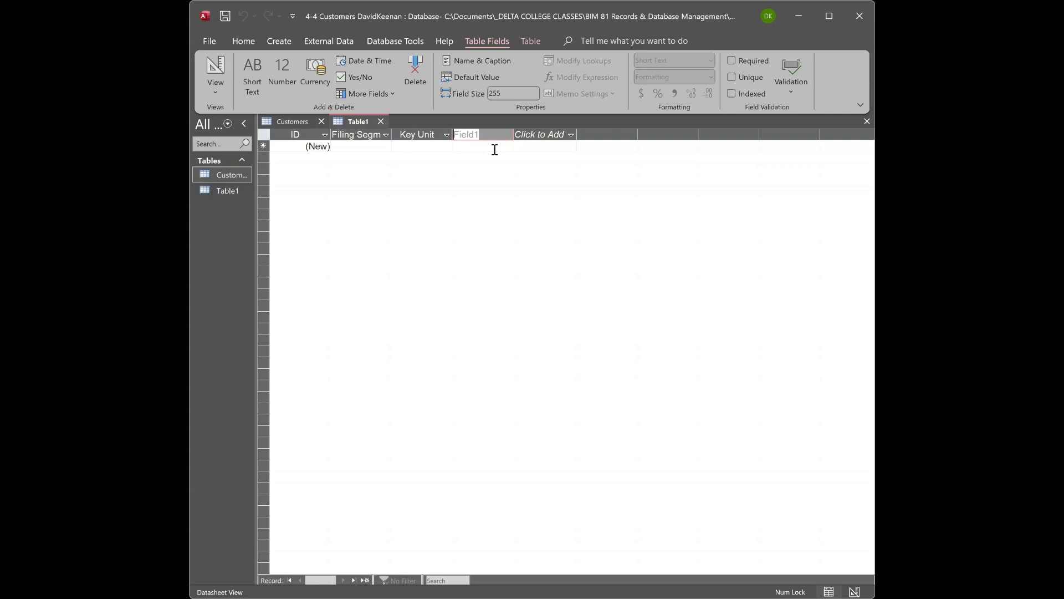
key("Return")
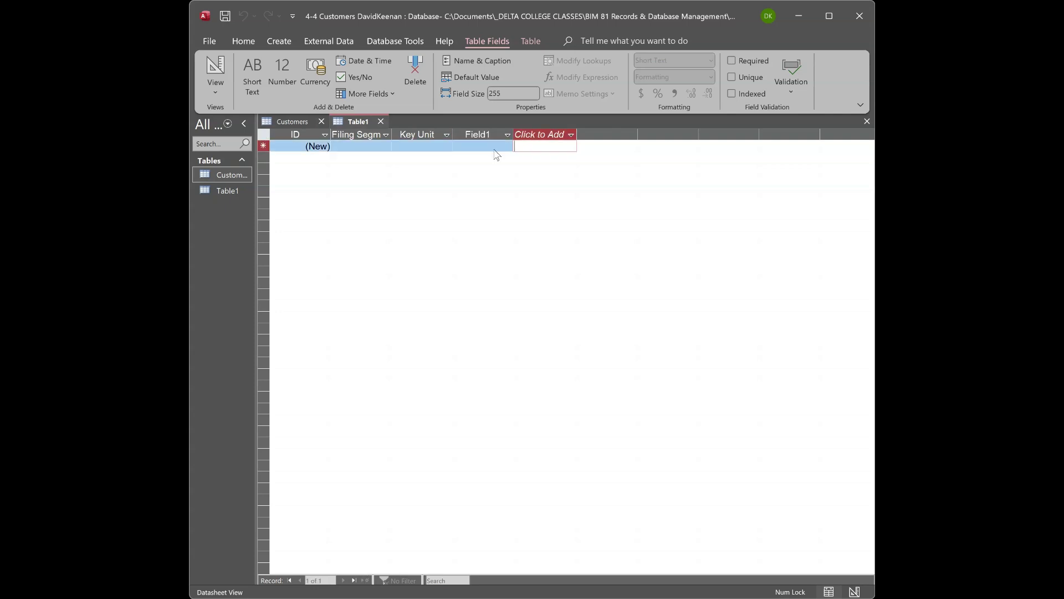
left_click(579, 150)
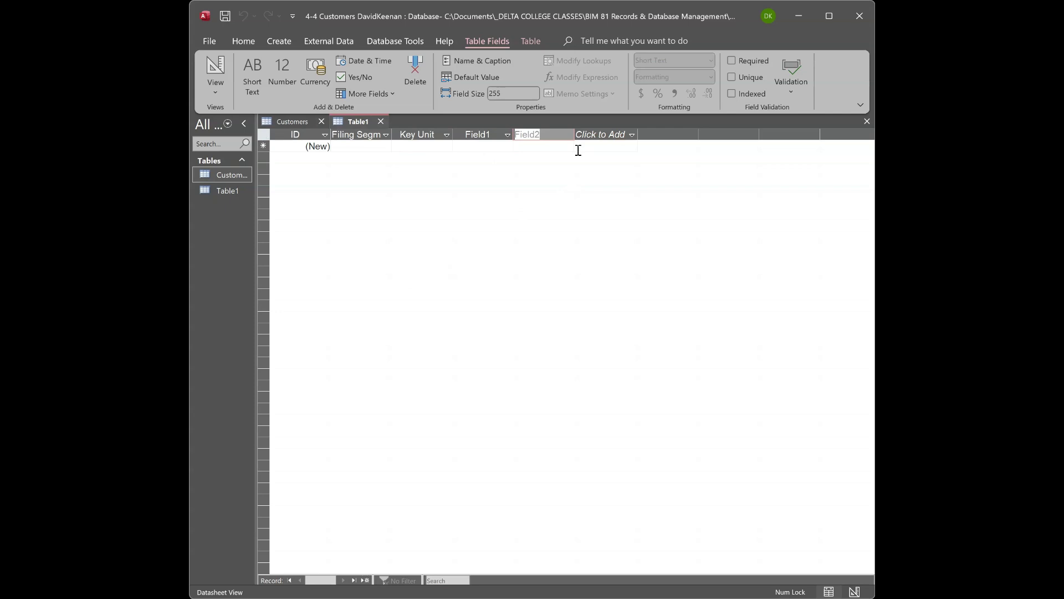
left_click(344, 147)
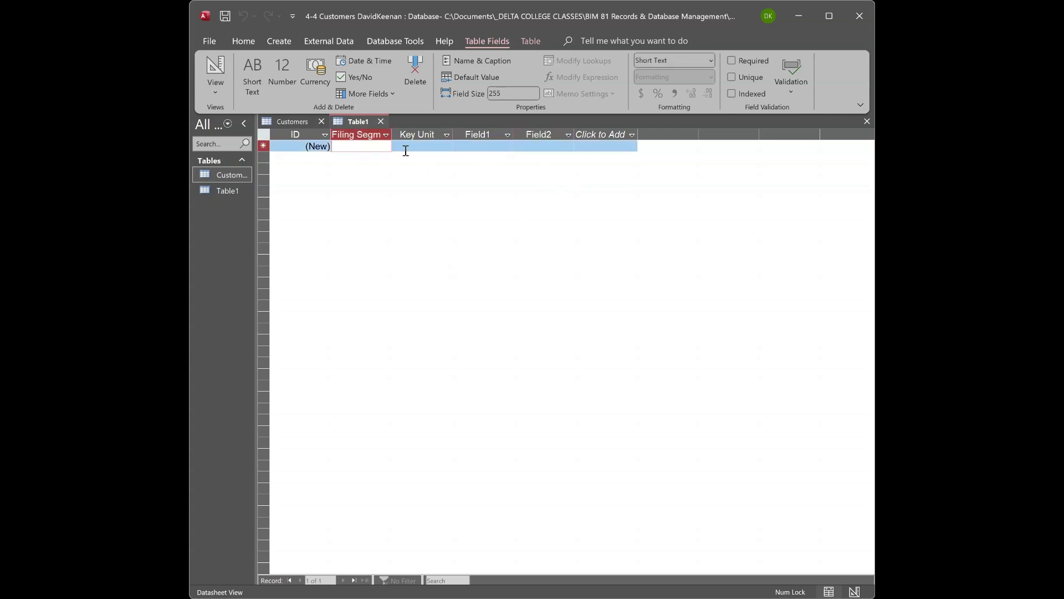
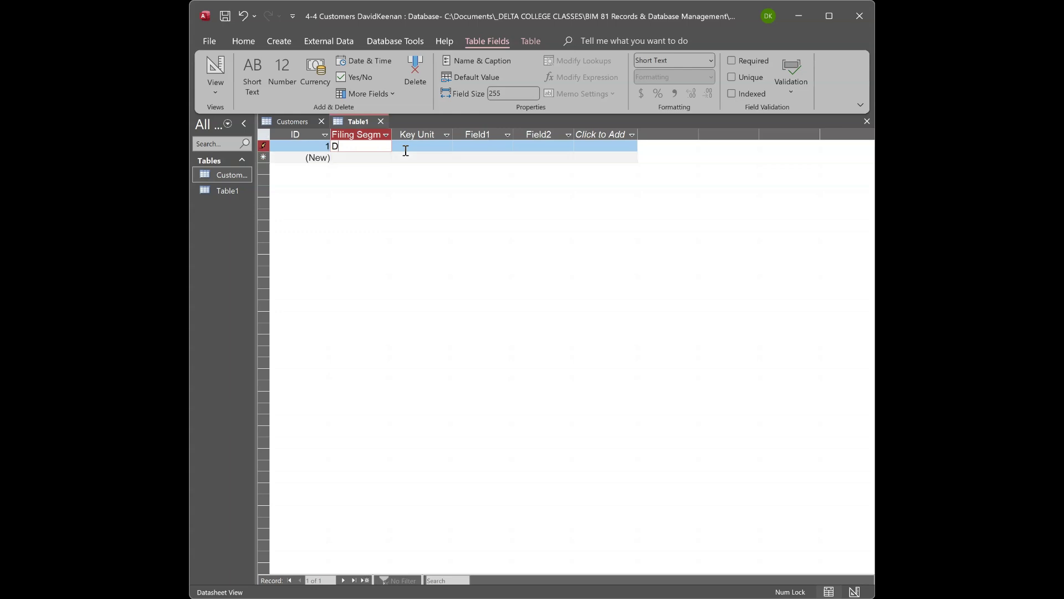
key("BackSpace")
key("Tab")
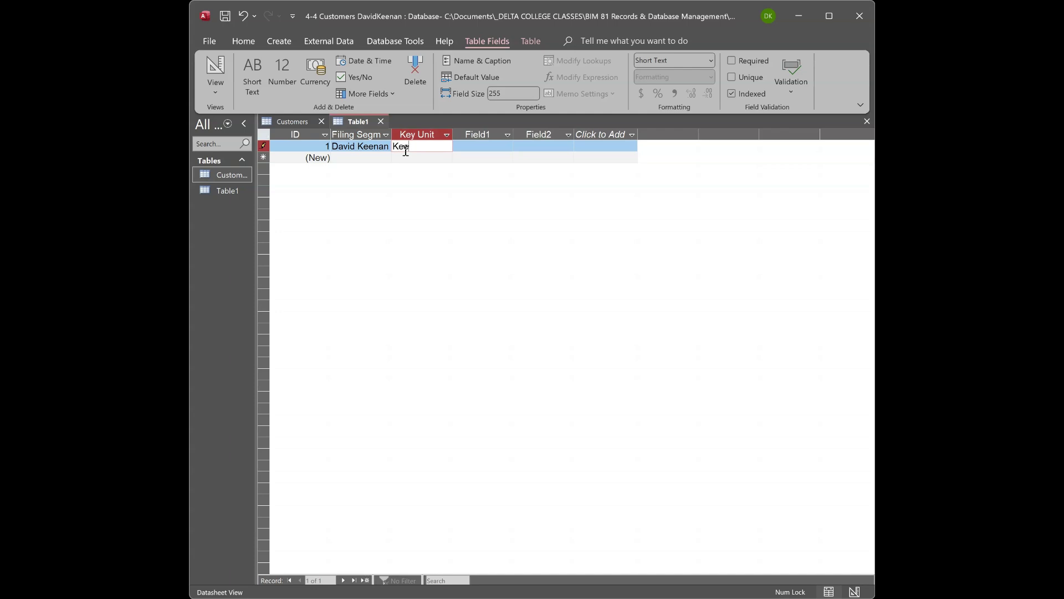
key("Tab")
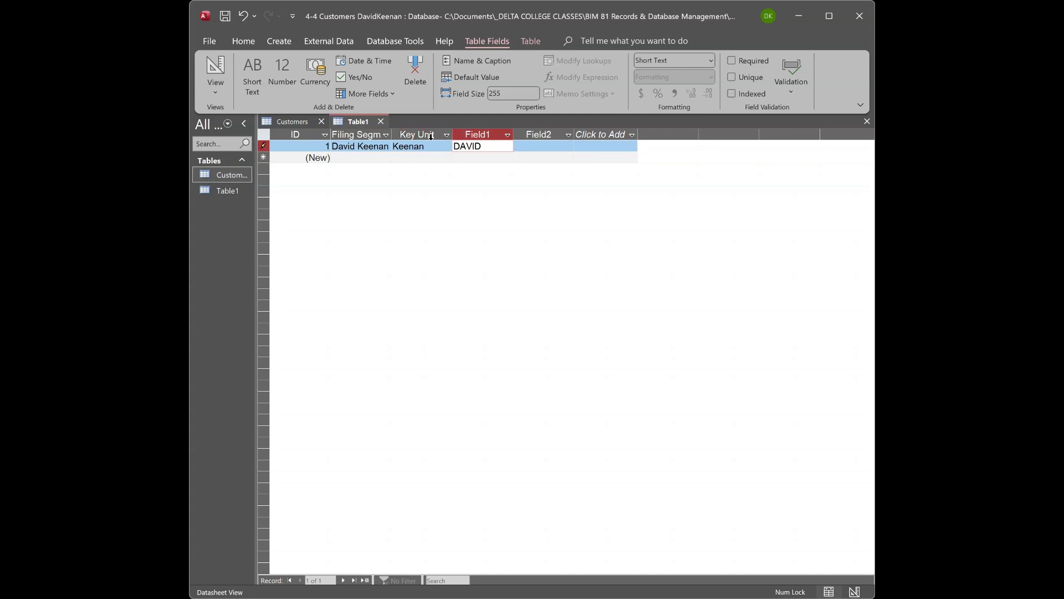
Change record 1's Key Unit to KEENAN in capitals.
left_click_drag(425, 147, 395, 147)
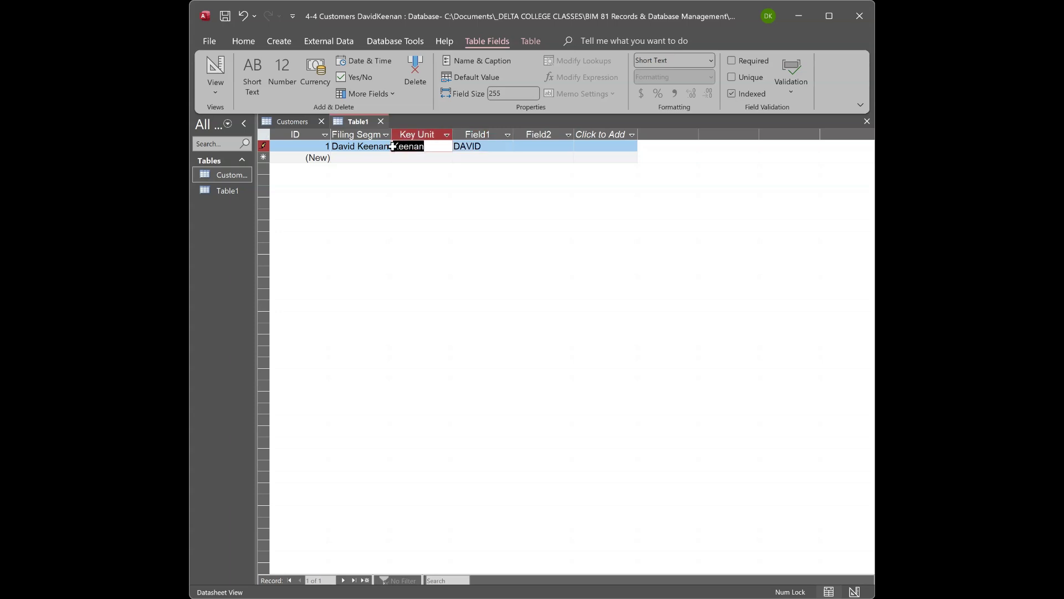
type("KEENAN")
key("Tab")
key("Tab")
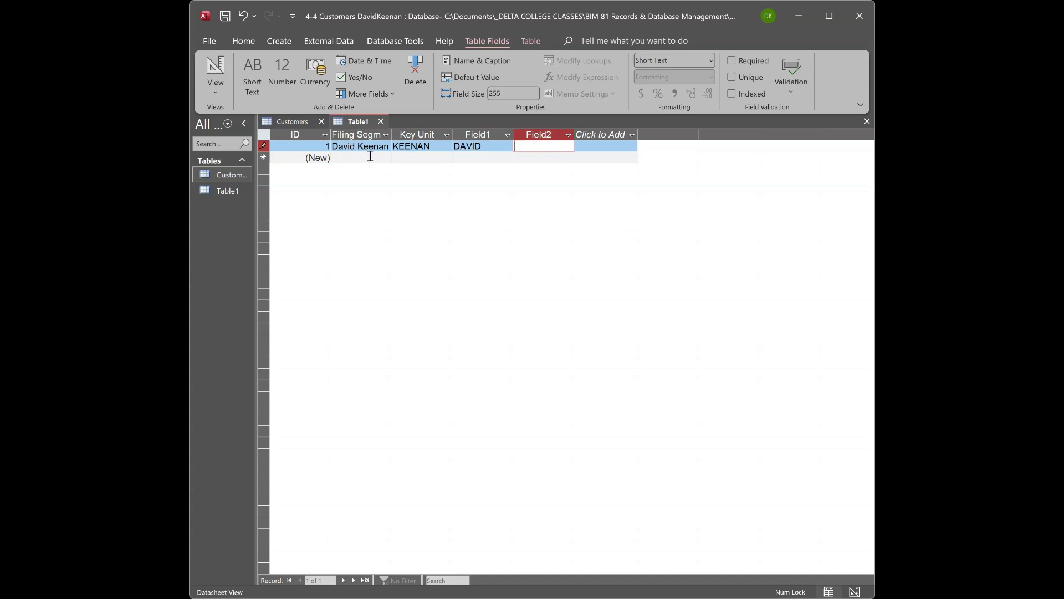
Add record 2: Dr. Buck Rogers, ROGERS, BUCK, with DR in Field2.
left_click(372, 157)
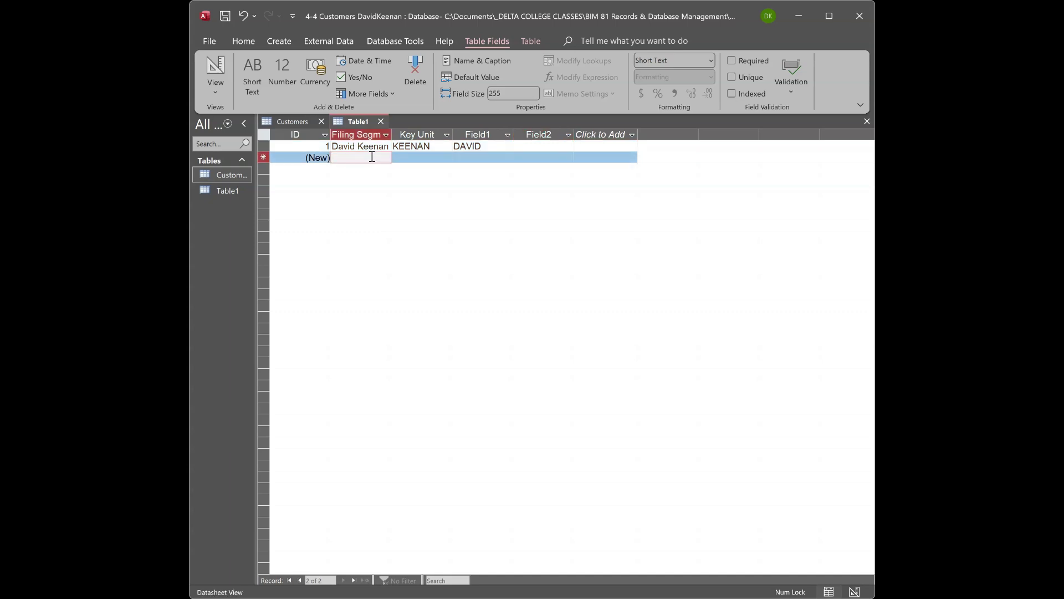
type("Dr. B")
type("uck Roger")
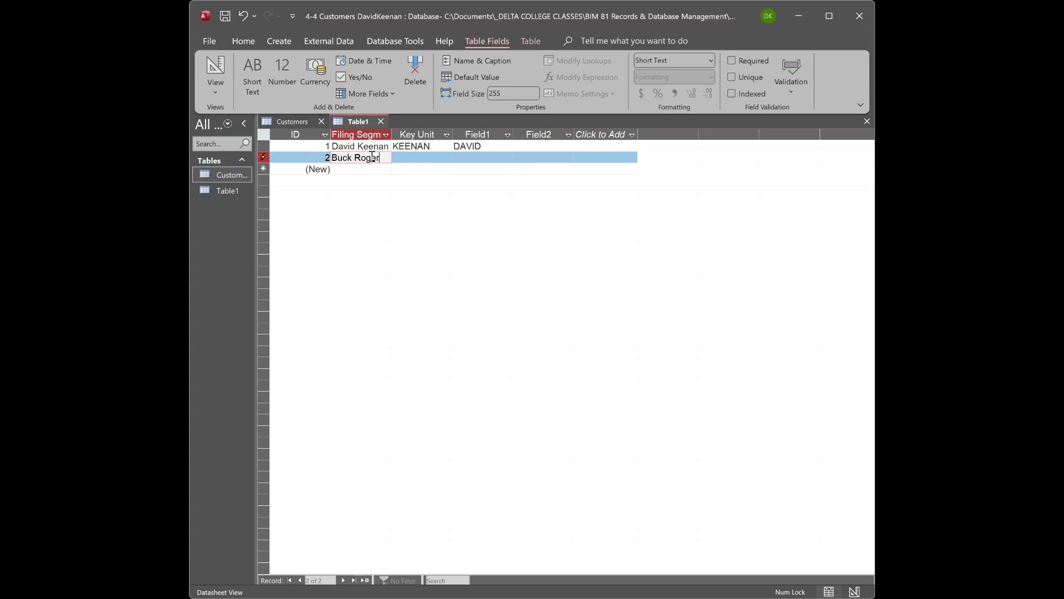
type("s")
key("Tab")
type("Roge")
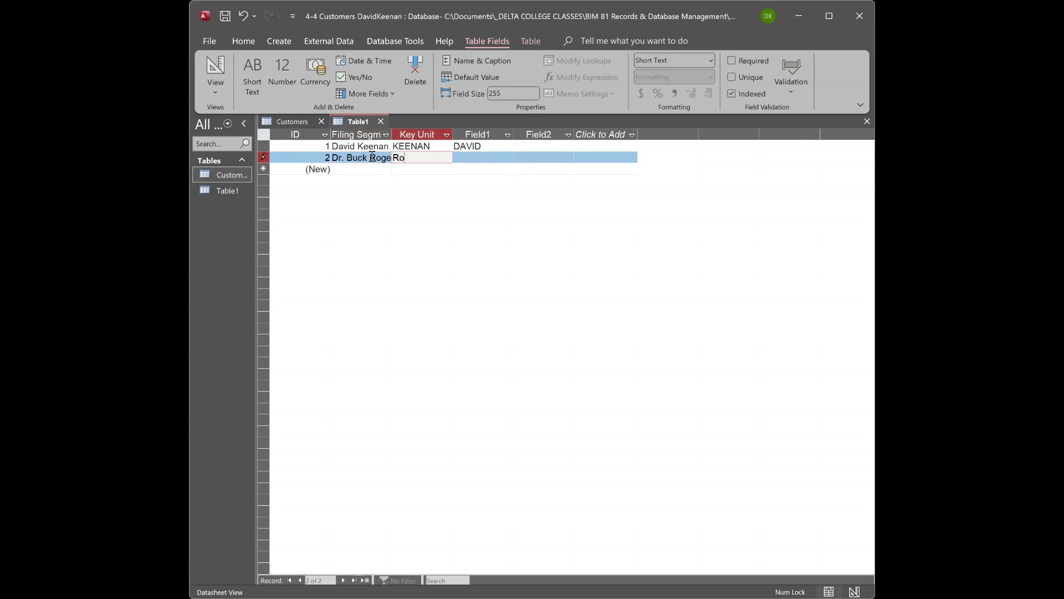
key("BackSpace")
key("BackSpace")
key("BackSpace")
type("OGERS")
key("Tab")
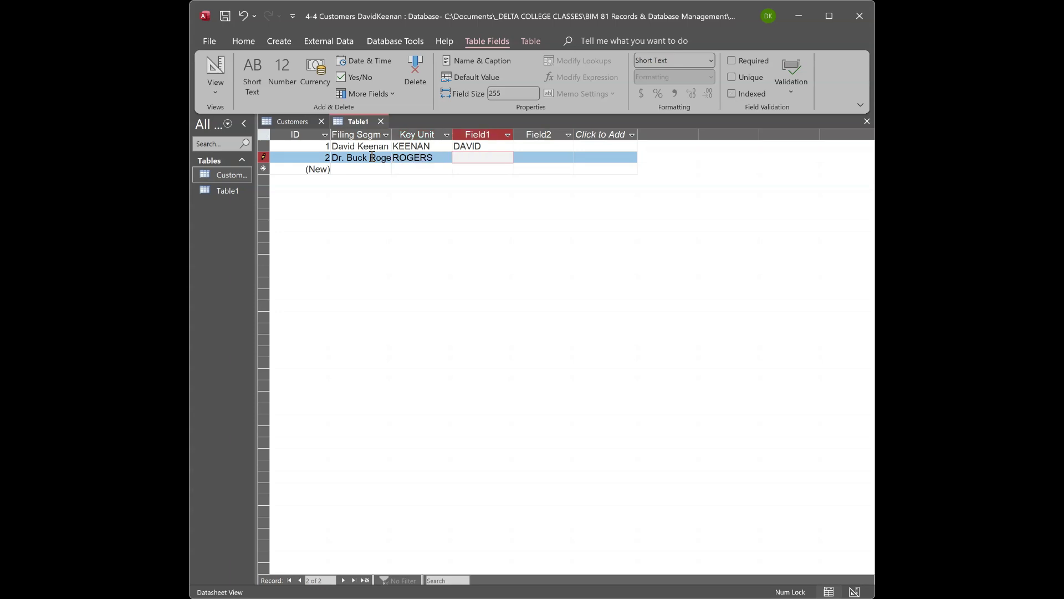
type("BUCK")
key("Tab")
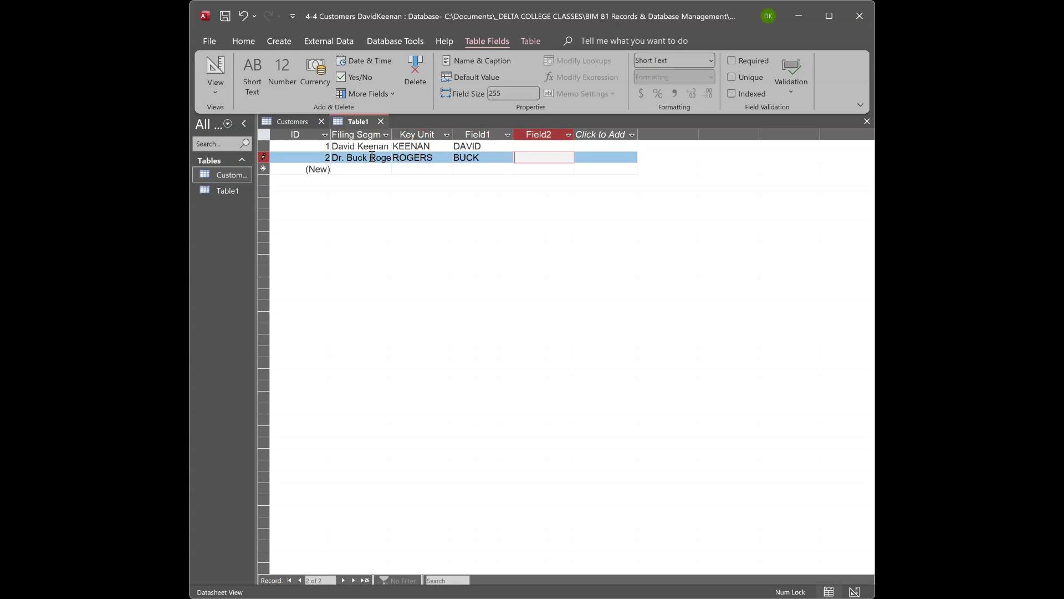
type("DR")
Add record 3: King Edward, Key Unit KING, Field1 EDWARD.
left_click(368, 168)
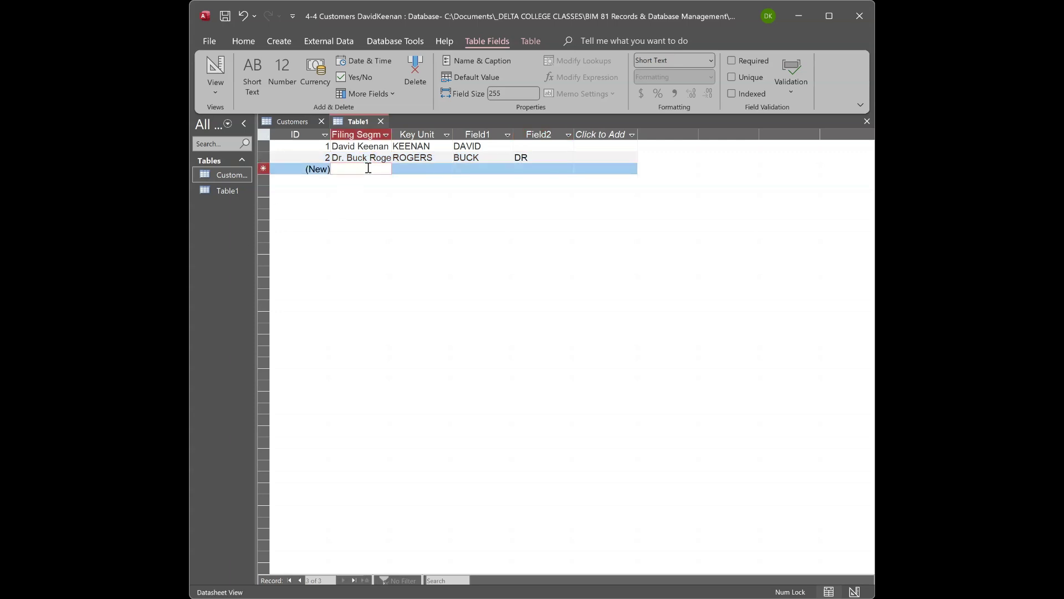
type("KING")
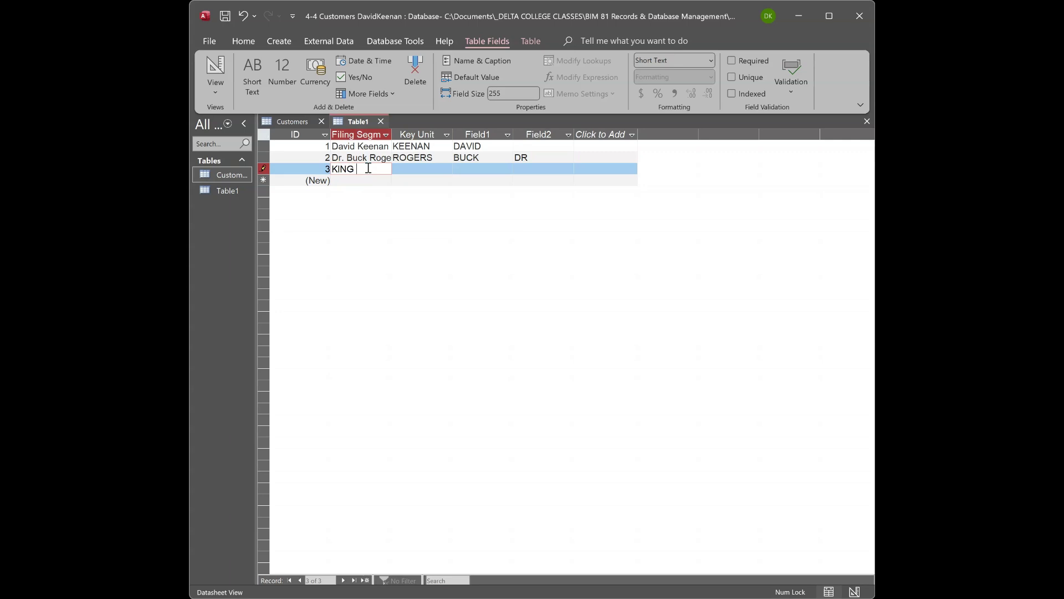
type(" EDWARD")
key("BackSpace")
key("BackSpace")
key("BackSpace")
key("BackSpace")
key("BackSpace")
key("BackSpace")
key("BackSpace")
key("BackSpace")
key("BackSpace")
key("BackSpace")
key("BackSpace")
type("King Edward")
key("Tab")
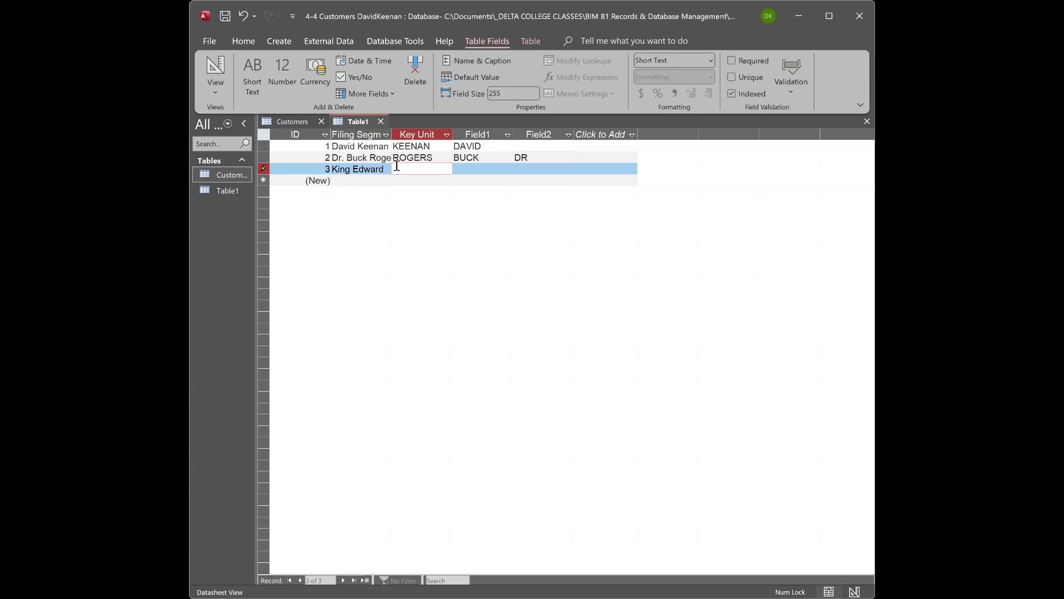
type("KING")
key("Tab")
type("E")
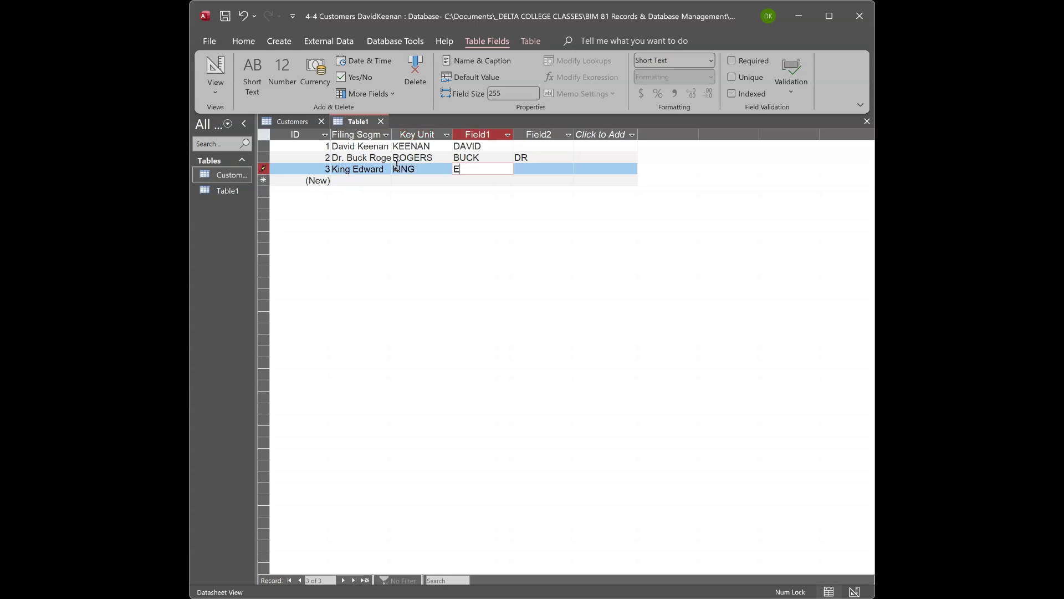
type("DWARS")
key("BackSpace")
type("D")
Sort the records by the Key Unit column, then A to Z by Filing Segment.
left_click(446, 137)
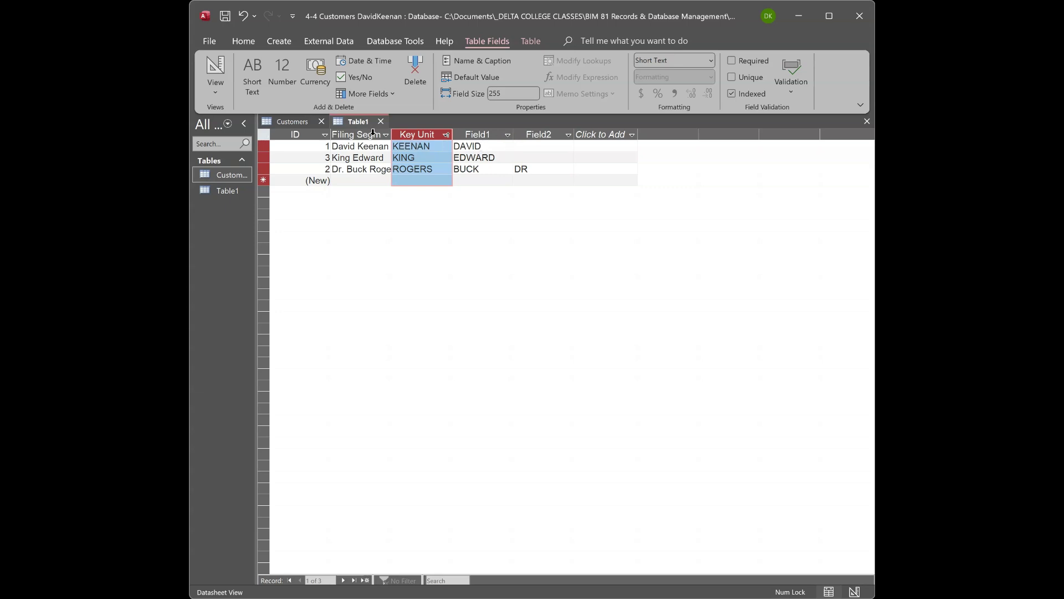
left_click(388, 135)
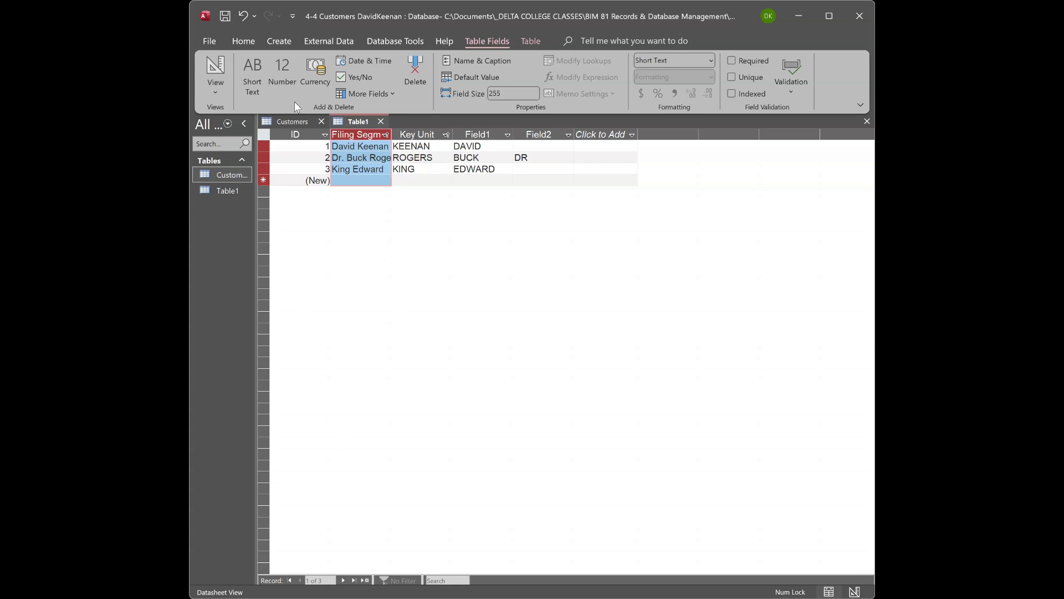
Bring up the Find and Replace search from the Home tab's Find group.
left_click(281, 44)
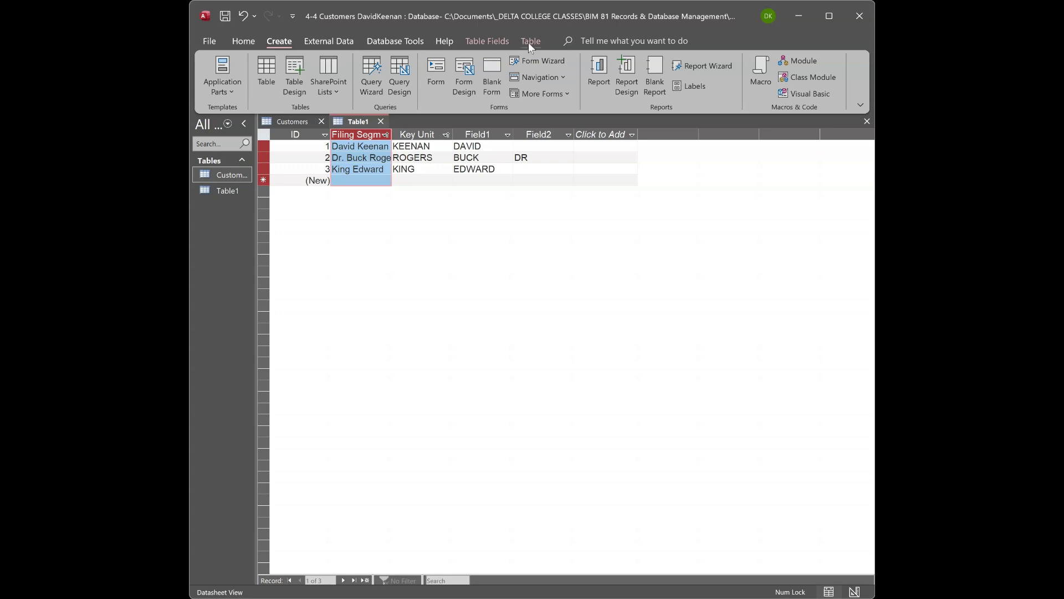
left_click(244, 42)
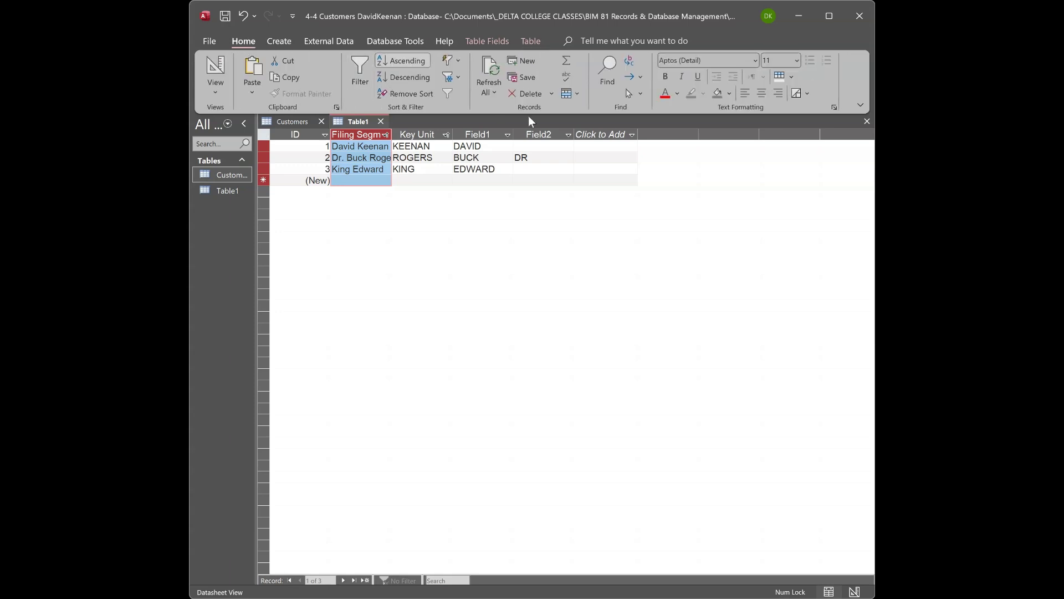
left_click(602, 80)
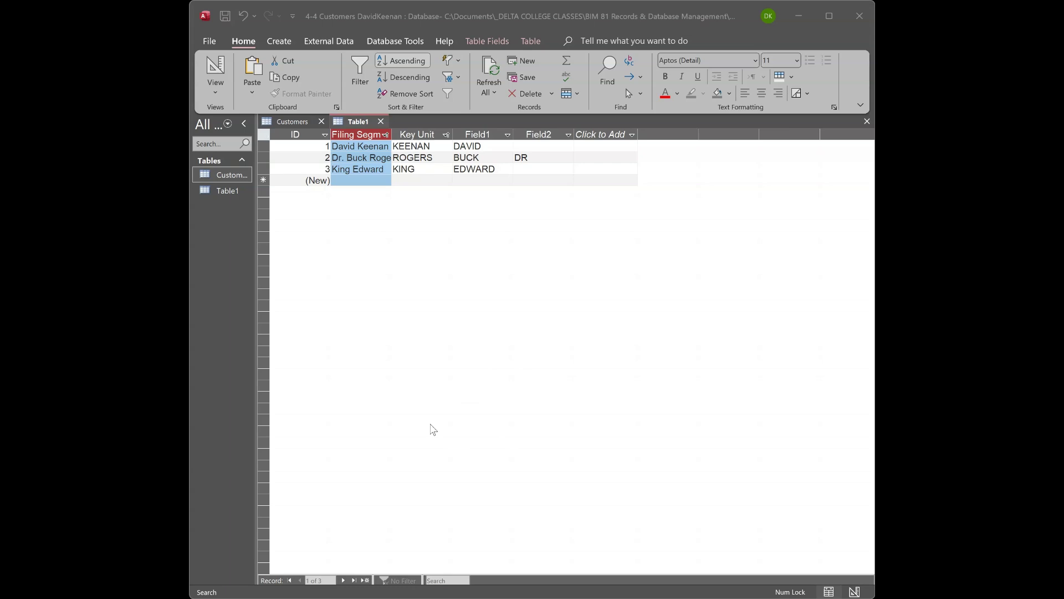
Run Find Next to locate EDWARD in record 3's Field1, then return to the datasheet.
key("shift+F4")
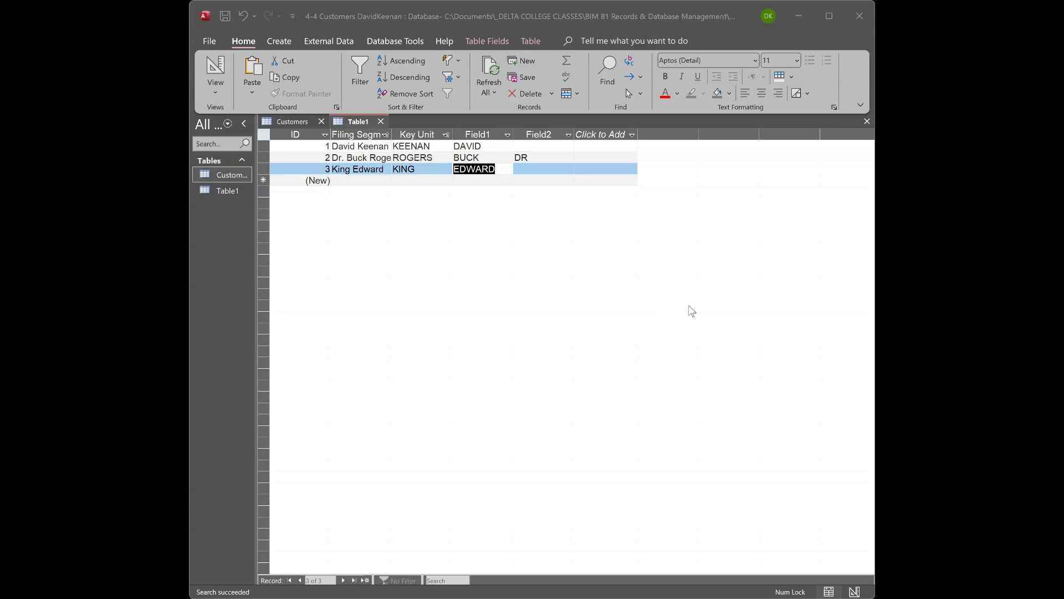
left_click(680, 336)
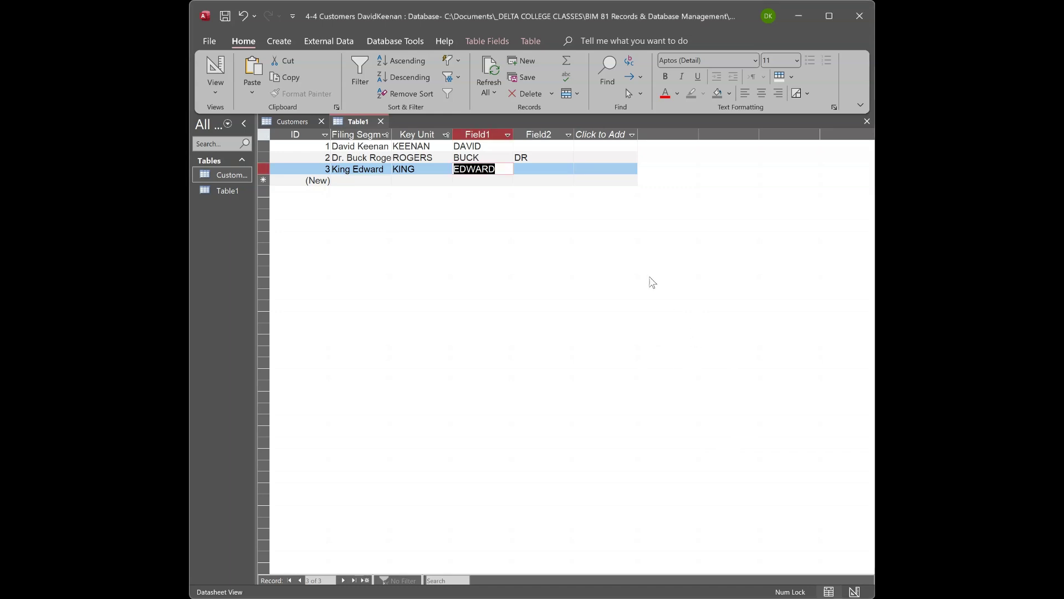